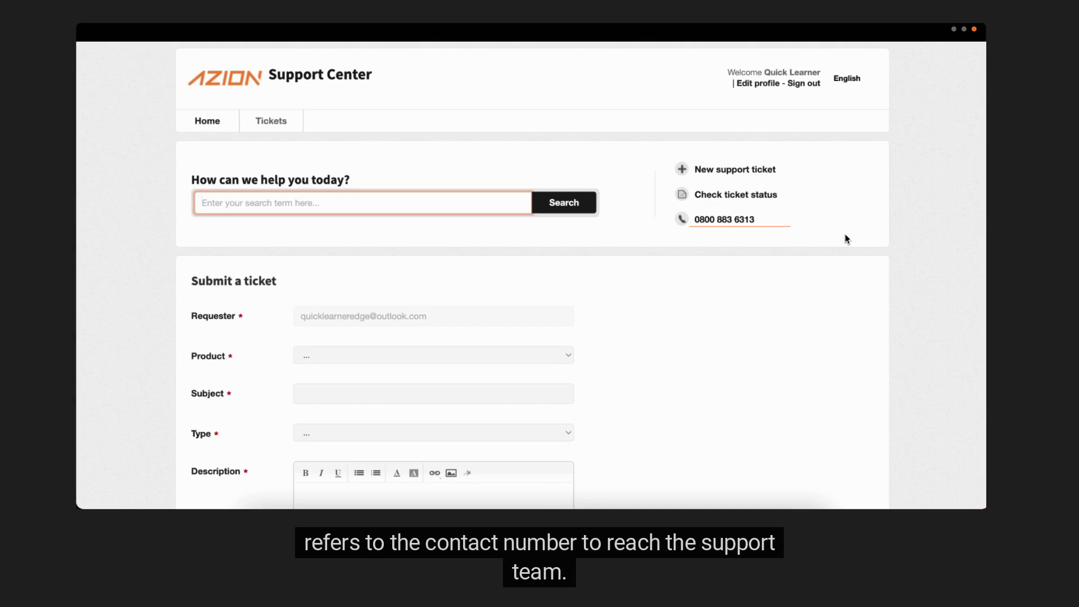
Scroll the Support Center home page and begin a new support ticket.
scroll(849, 225, "down", 2)
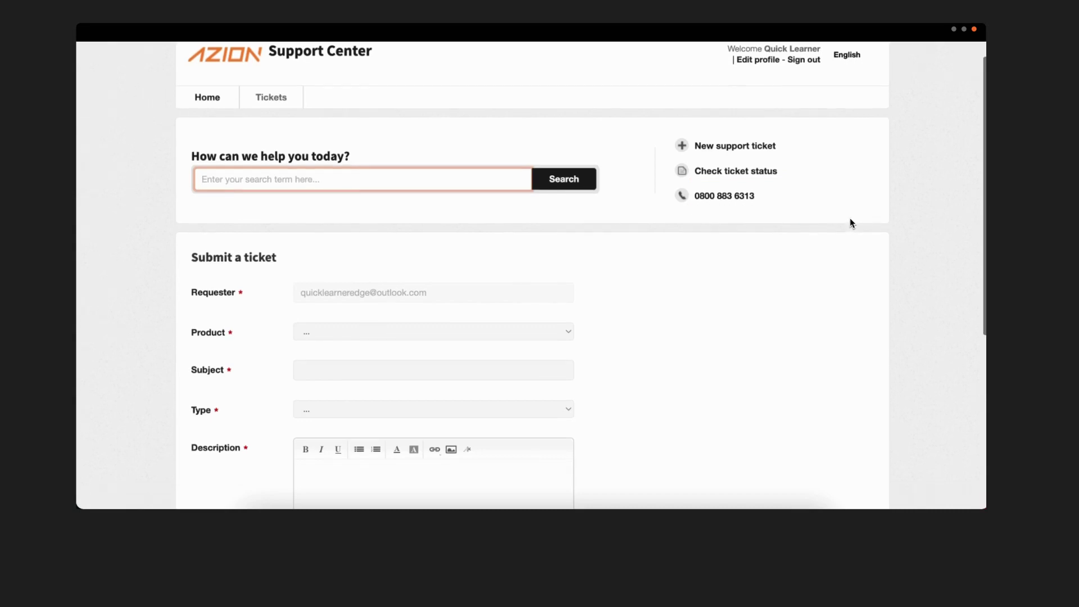
scroll(856, 215, "down", 3)
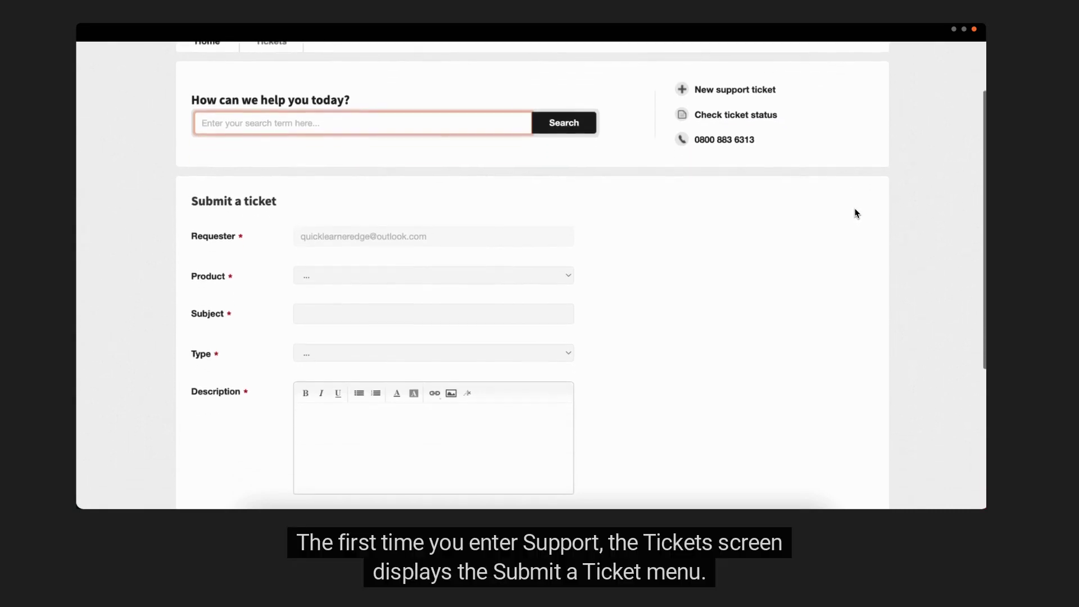
scroll(856, 214, "down", 3)
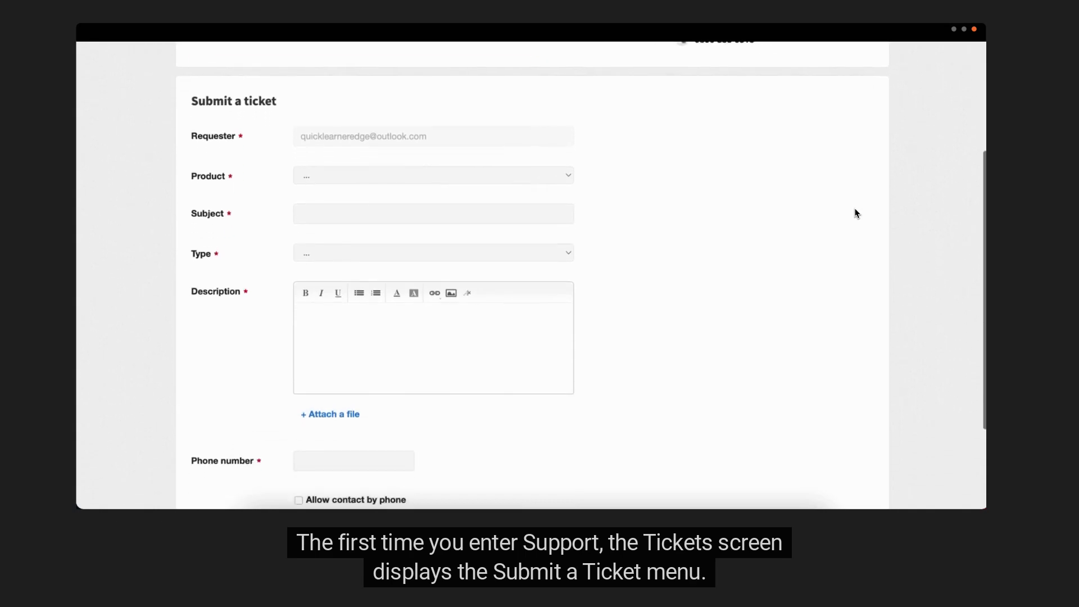
scroll(856, 213, "down", 3)
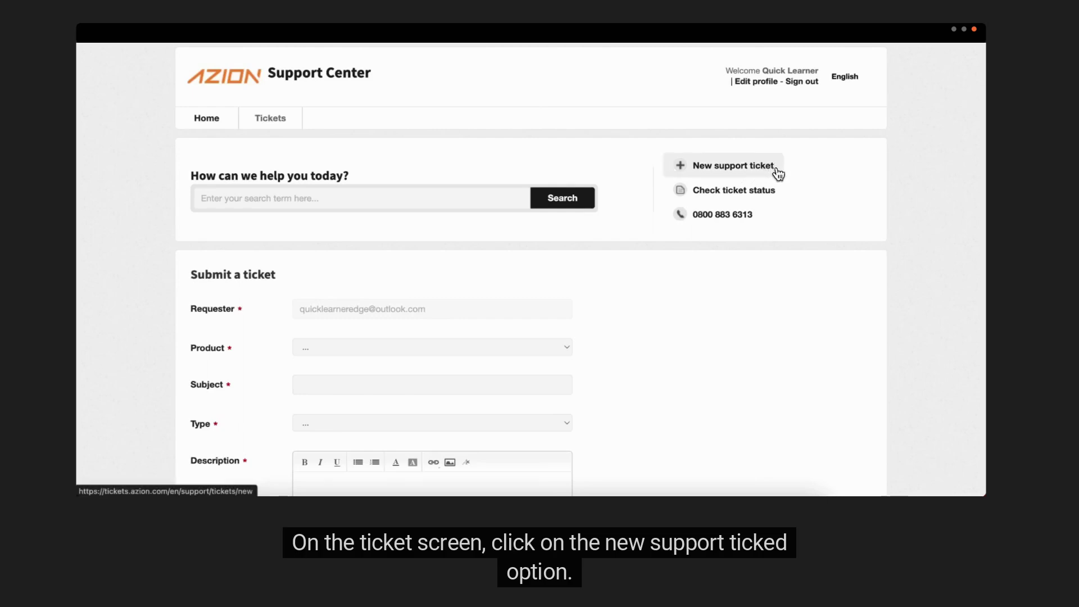
left_click(780, 175)
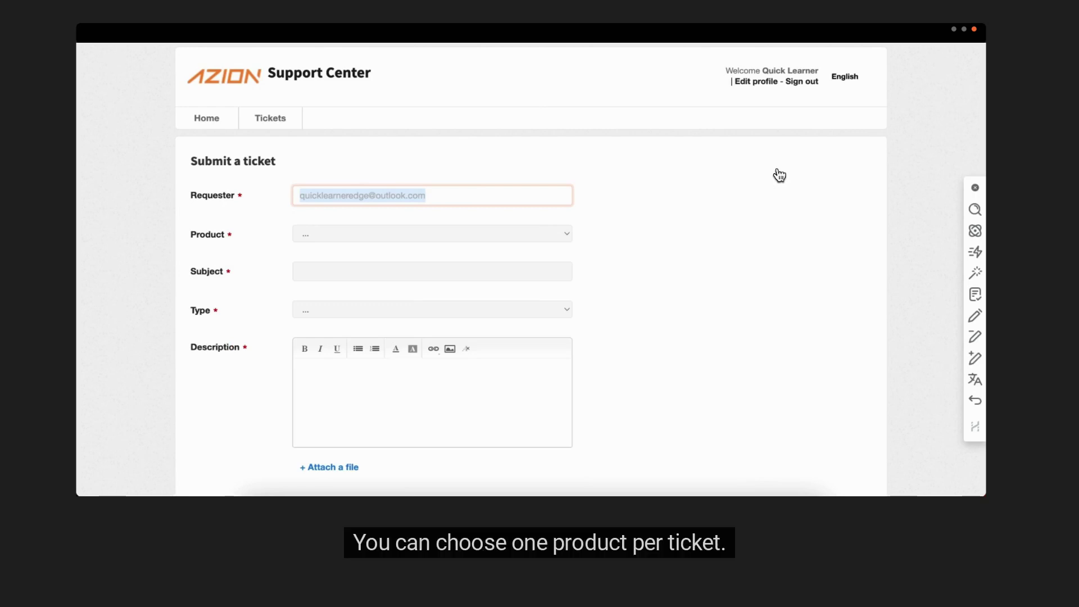
Set the ticket product to Secure (Edge Firewall) > Web Application Firewall.
left_click(536, 234)
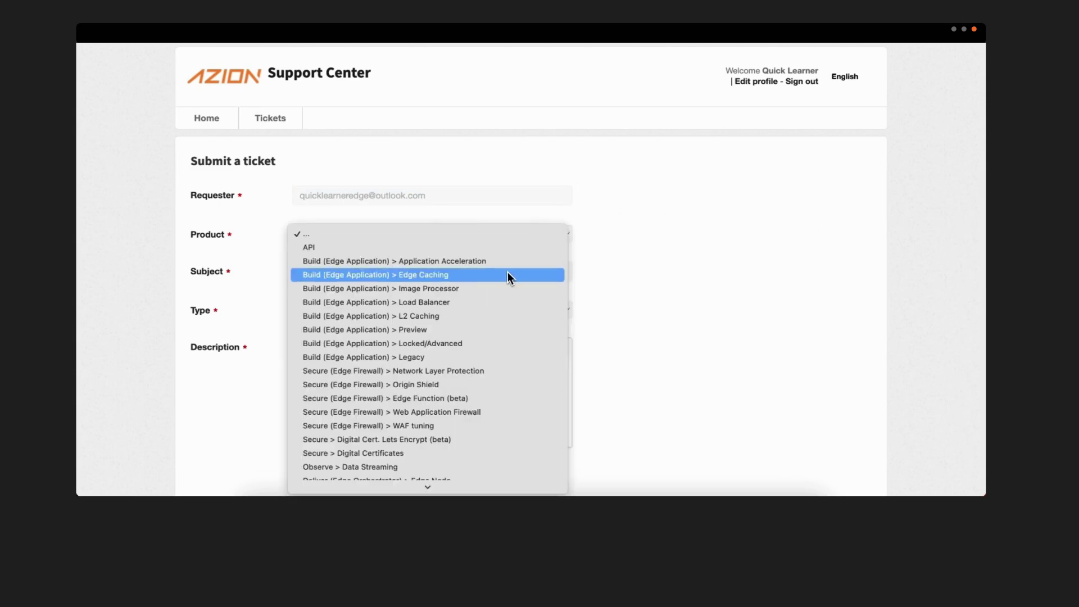
scroll(494, 348, "down", 5)
left_click(492, 288)
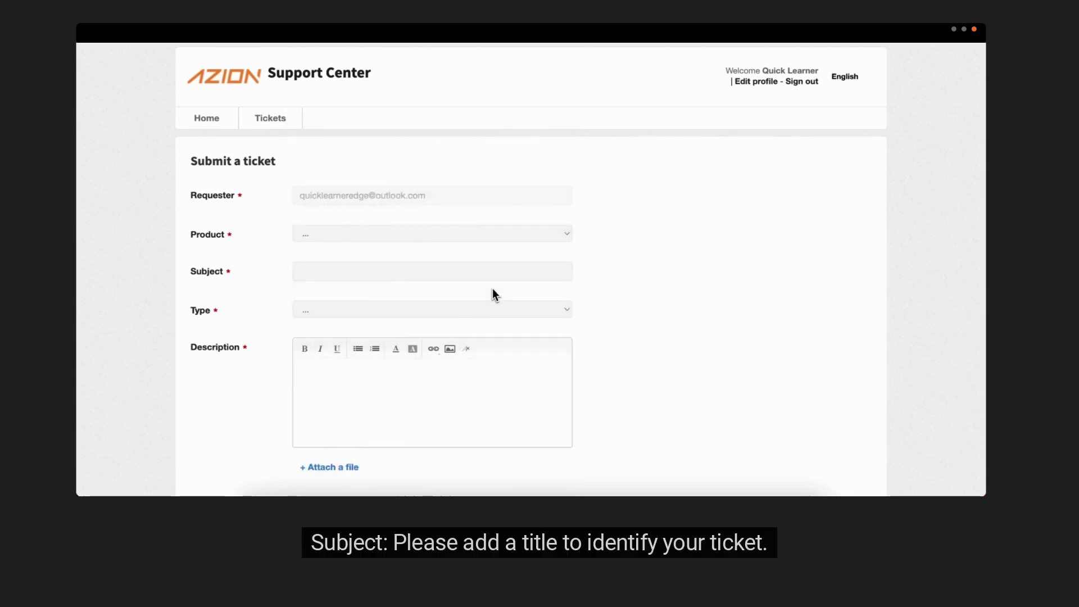
Enter the subject 'Learning Mode configuration'.
left_click(492, 273)
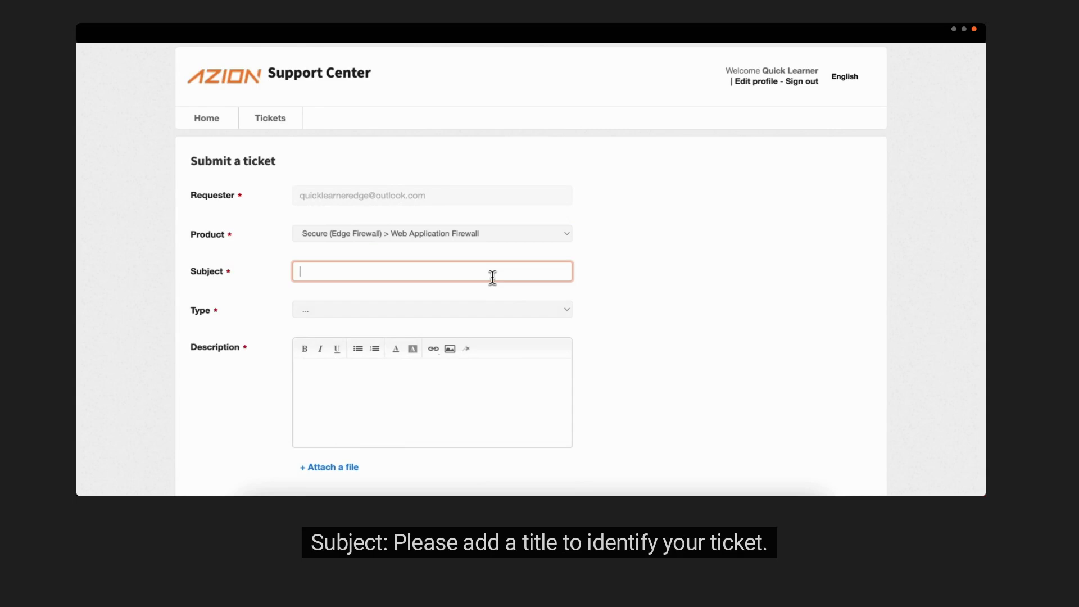
type("Learning Mode c")
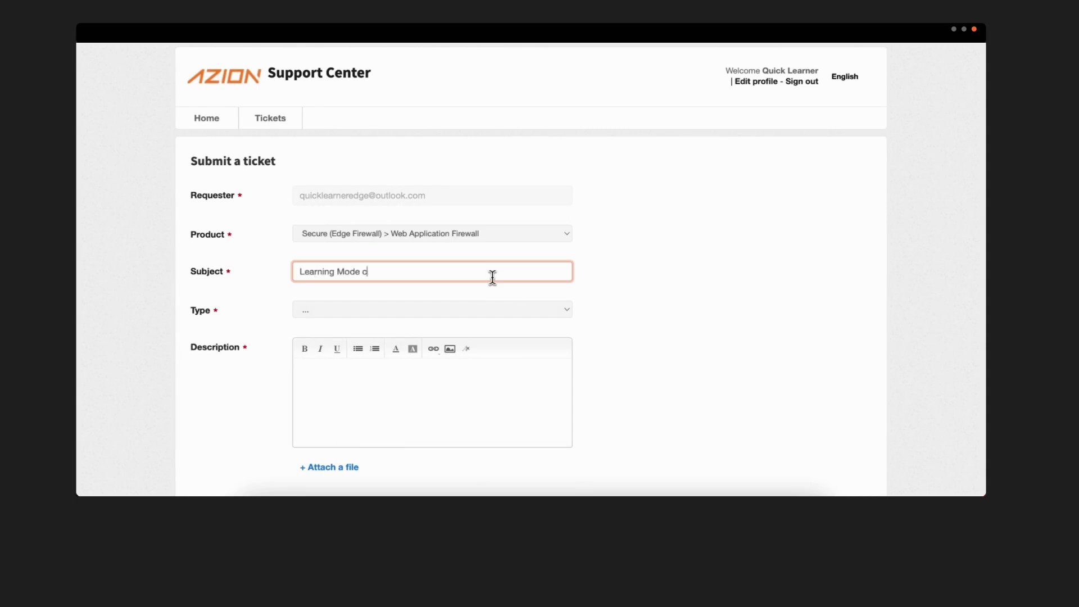
type("onfiguration")
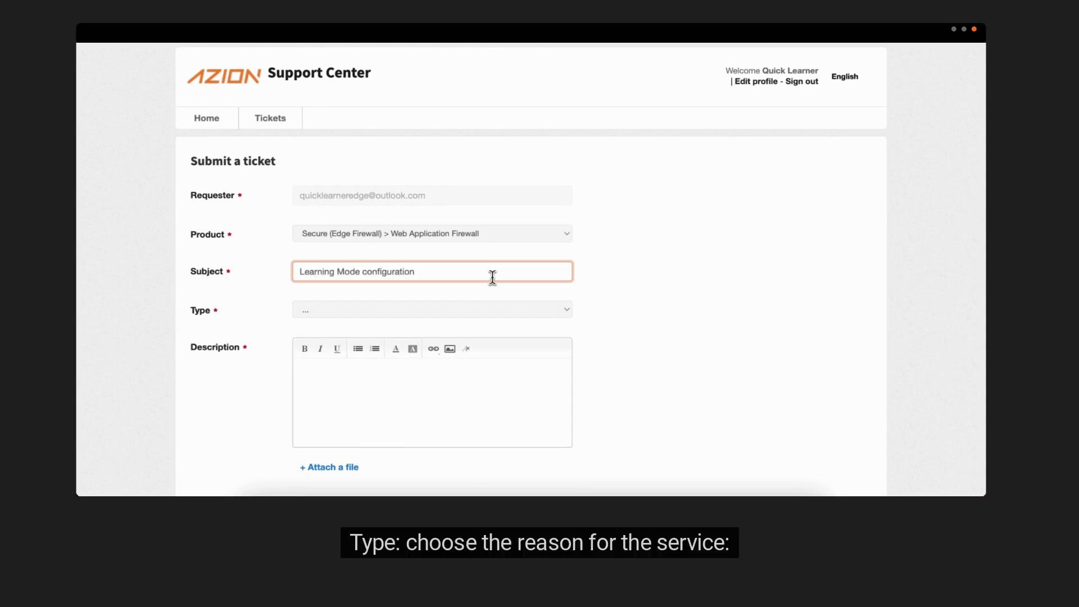
left_click(487, 312)
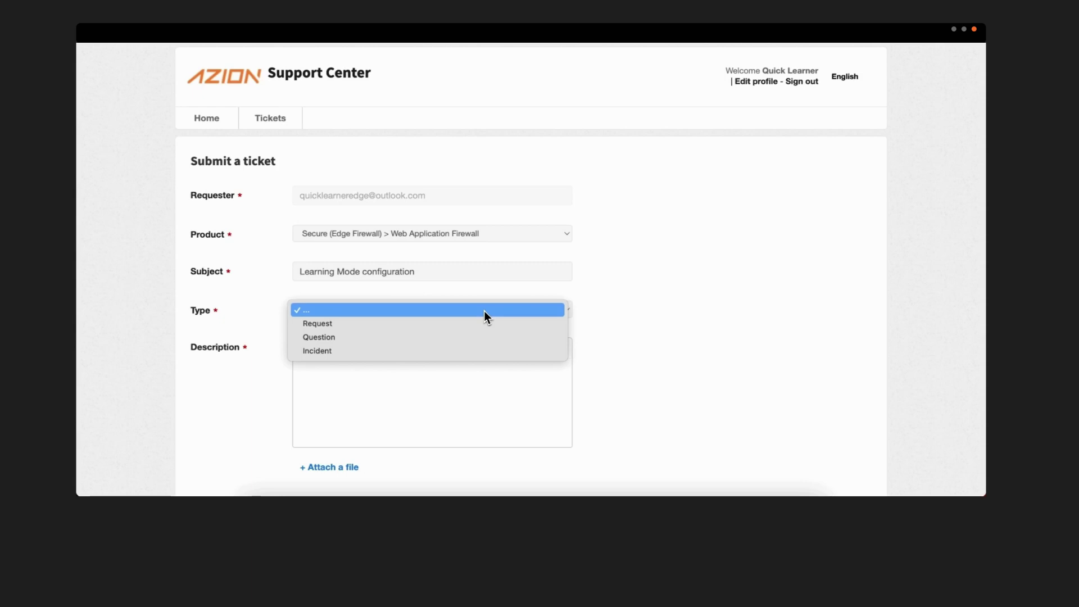
Set the ticket Type to Question and Severity to General Guidance.
left_click(464, 339)
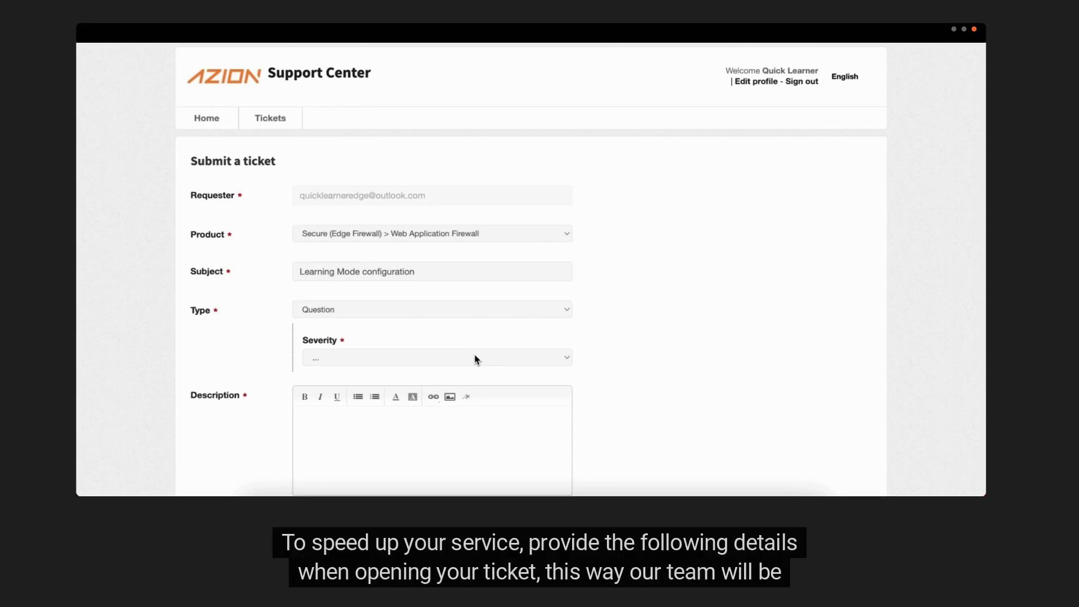
left_click(475, 359)
left_click(474, 369)
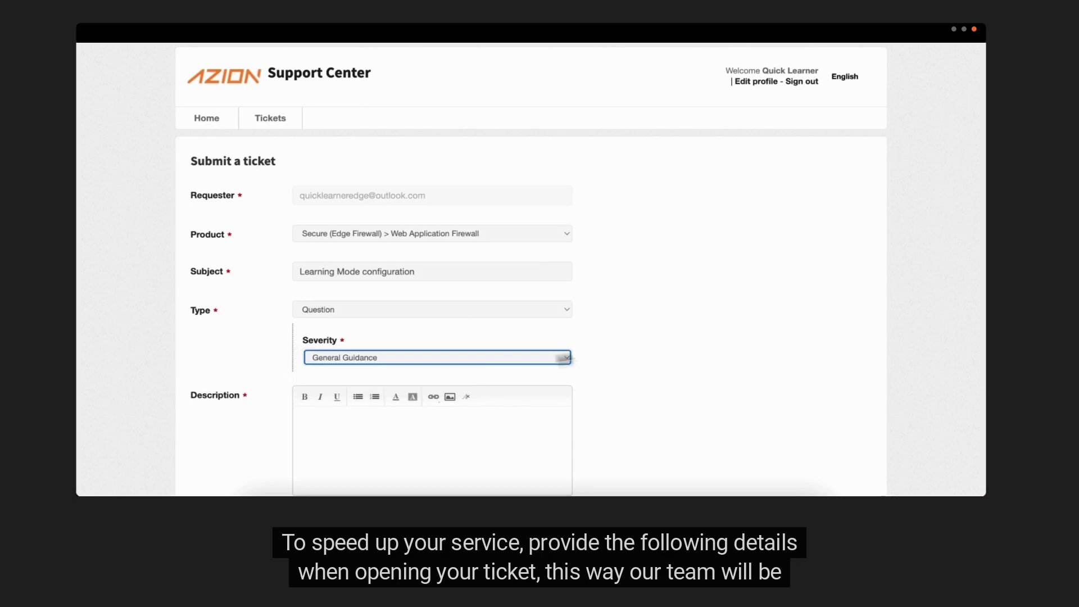
scroll(748, 413, "down", 2)
scroll(746, 413, "down", 2)
Paste the settings URL line as a bullet, then add 'What behavior is expected and what's wrong.'.
left_click(416, 203)
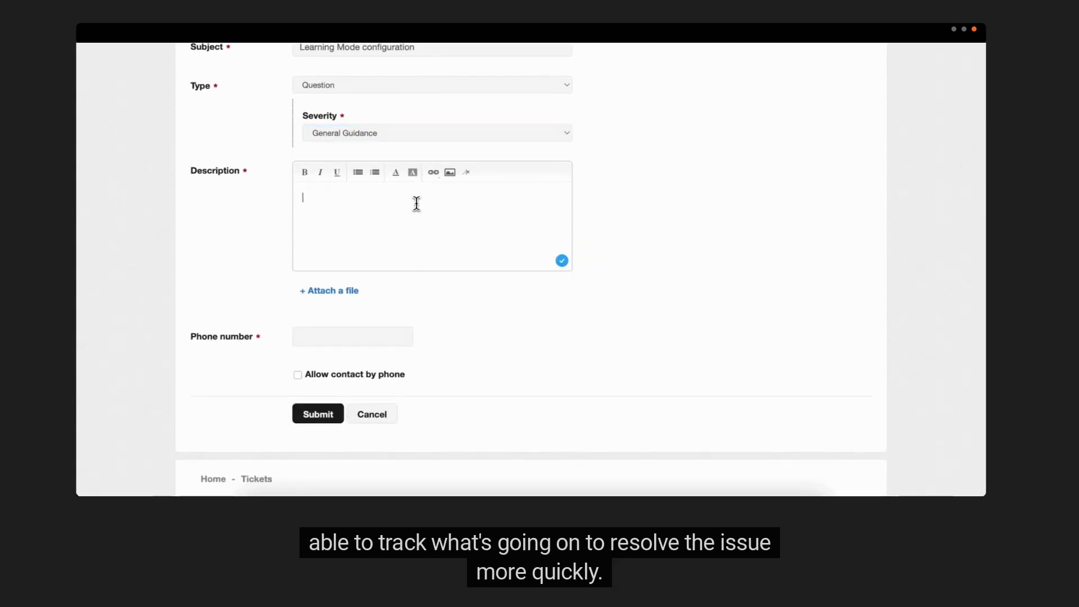
type("The URL of your settings on the Azion system that's having problems.")
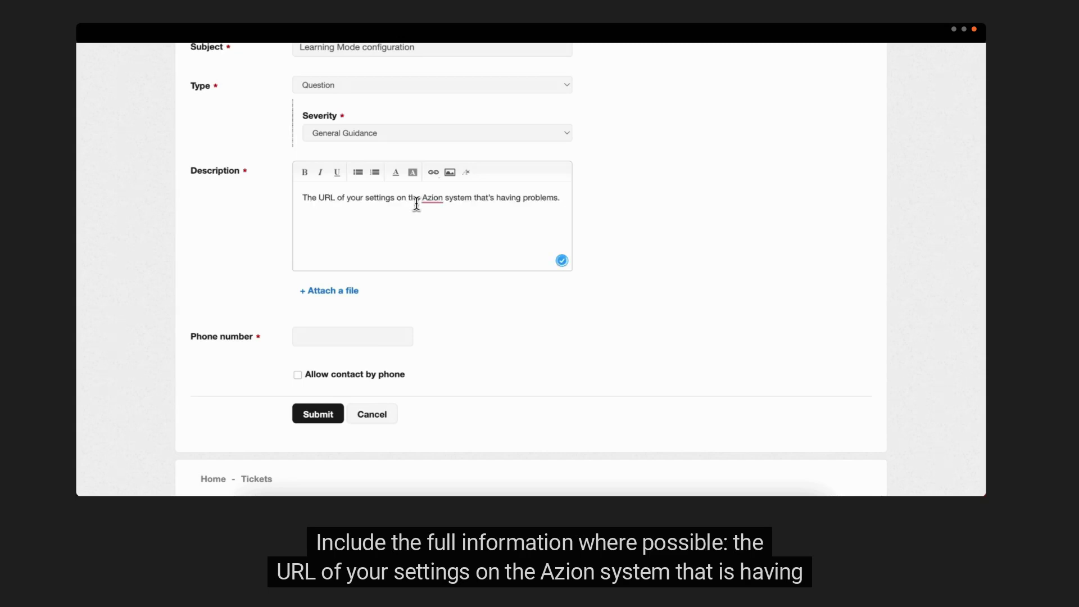
left_click(363, 178)
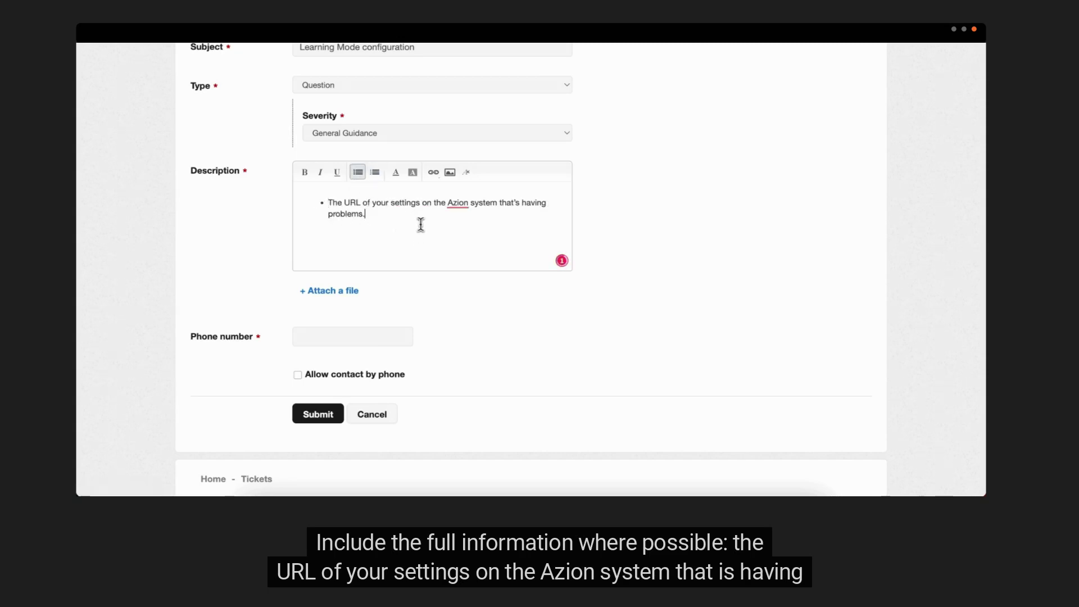
key("Return")
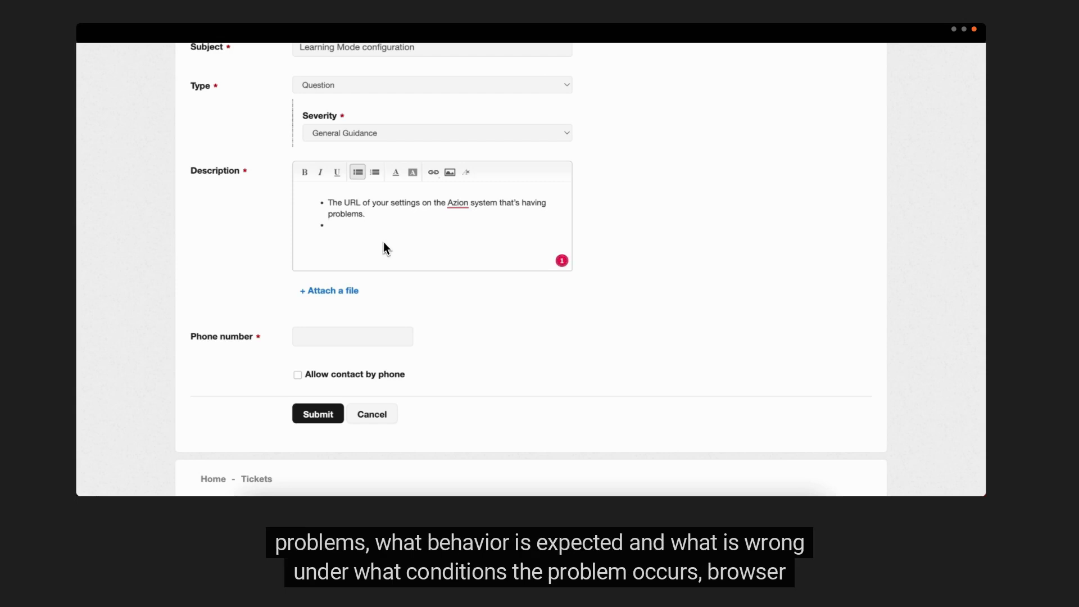
type("What behavior is expected and what's wrong.")
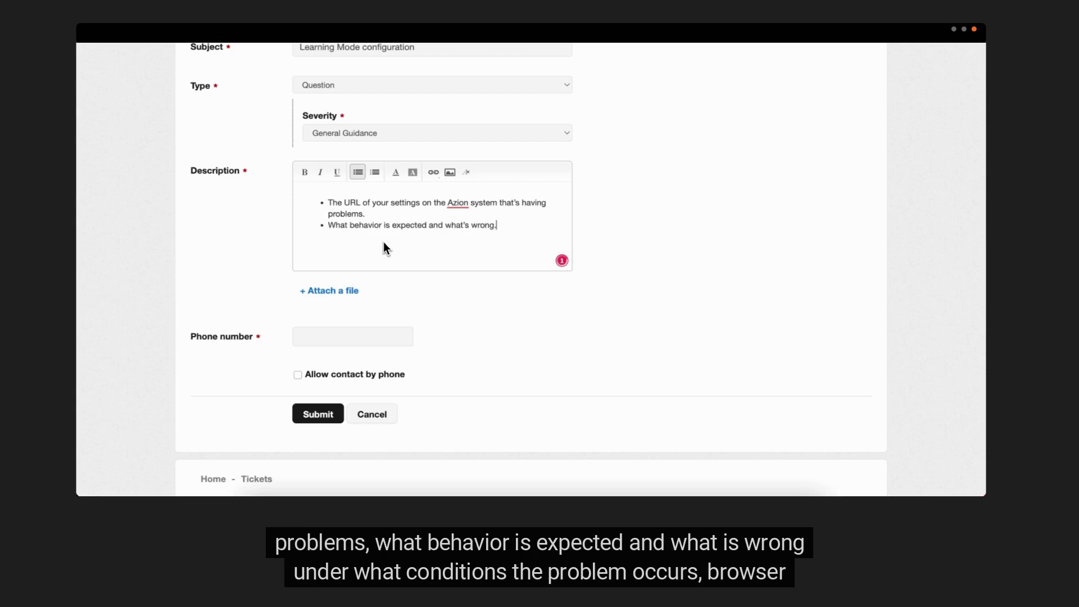
Add bullets on problem conditions, step-by-step reproduction, and how to find the UUID value.
key("Return")
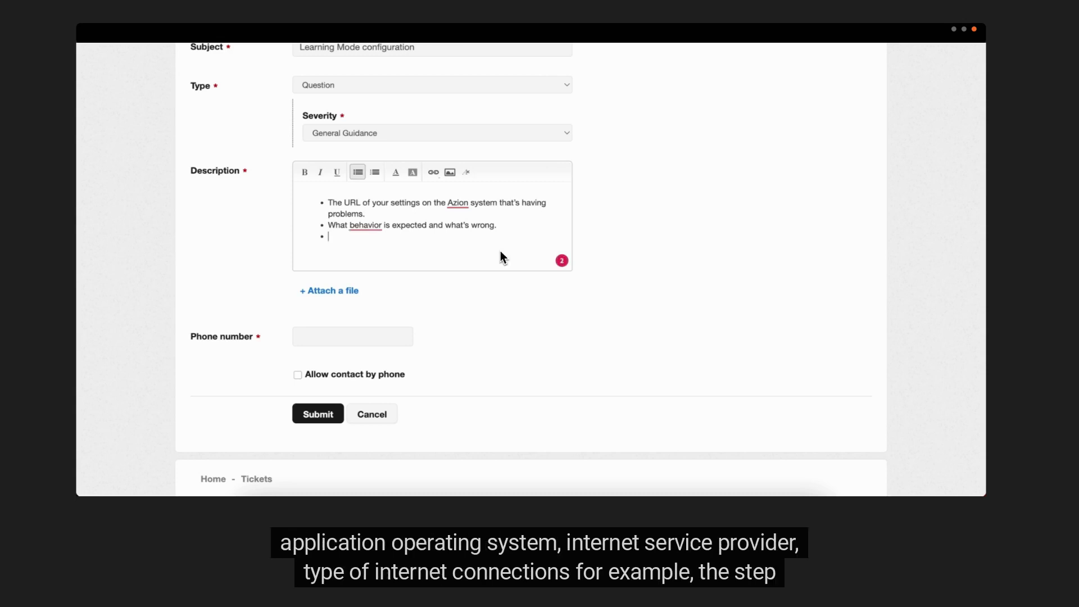
type("Under what conditions the problem occurs. Example: browser, application, operating system, Internet service provider, type of Internet connection.")
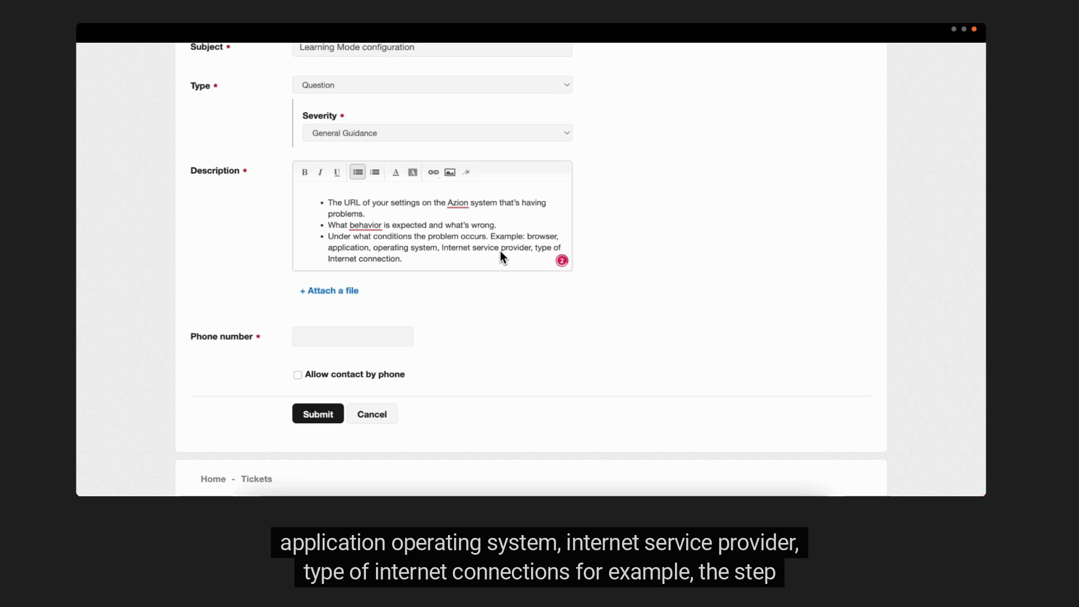
key("Return")
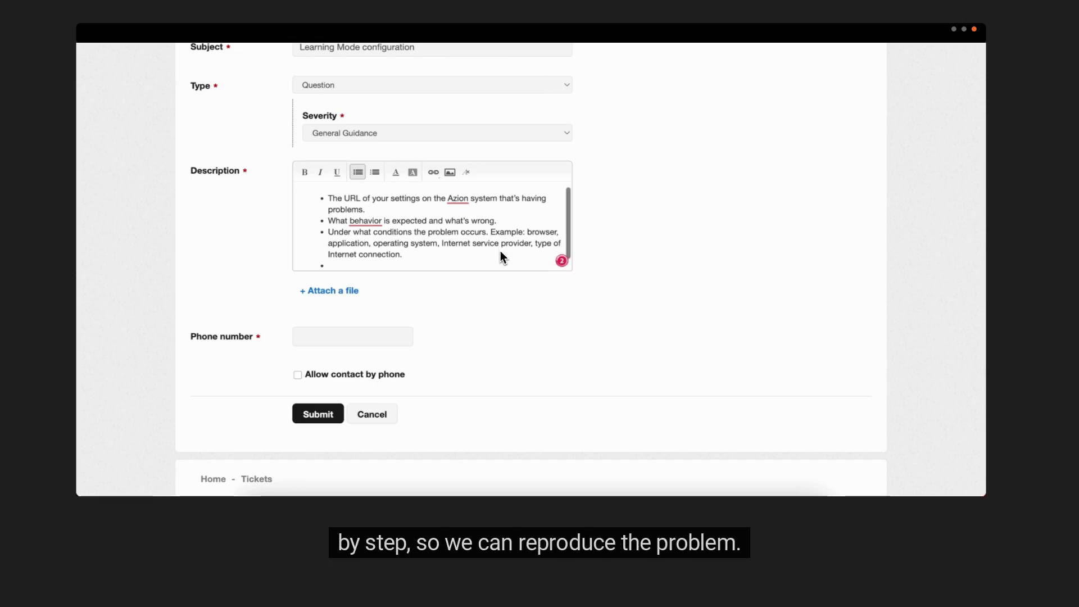
type("The step-by-step so that the Support team can reproduce the problem.")
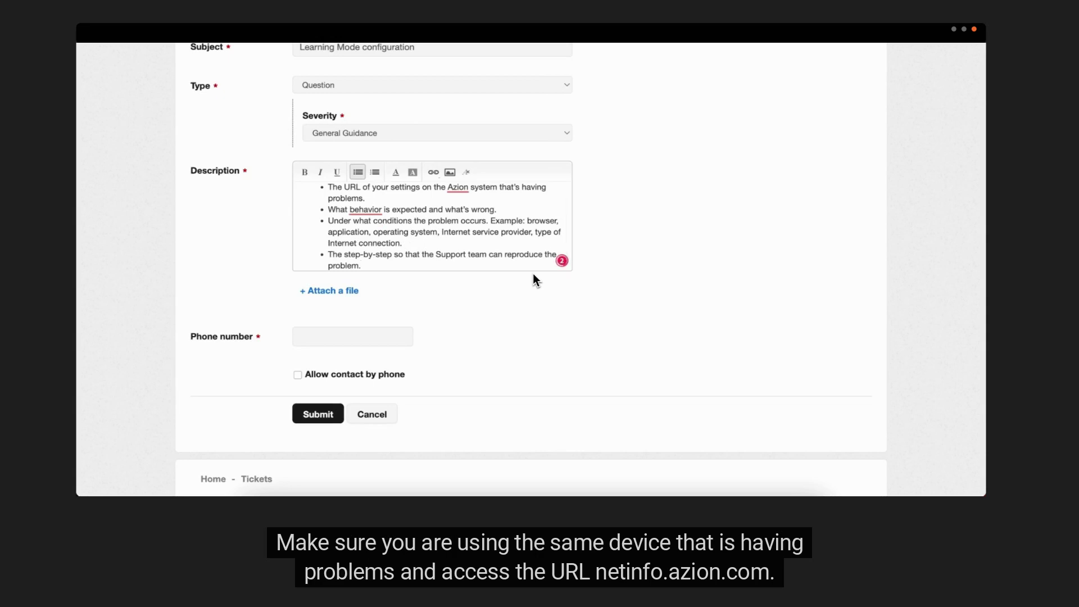
key("Return")
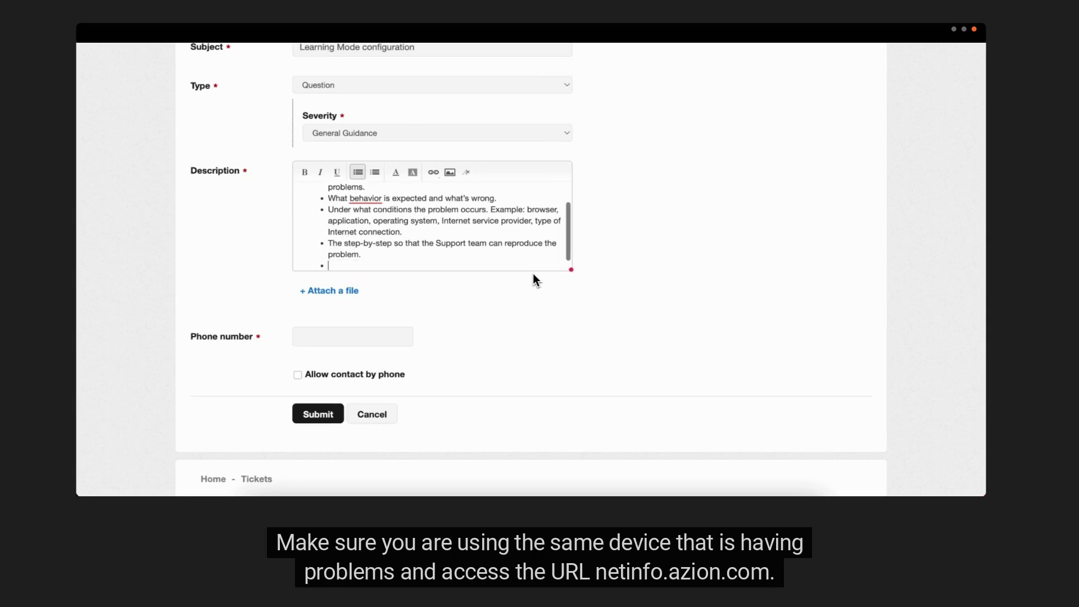
type("Your UUID value. To get it, make sure you’re using the same device that’s having problems and access https://netinfo.azion.com. Copy the value that appears next to the UUID field.")
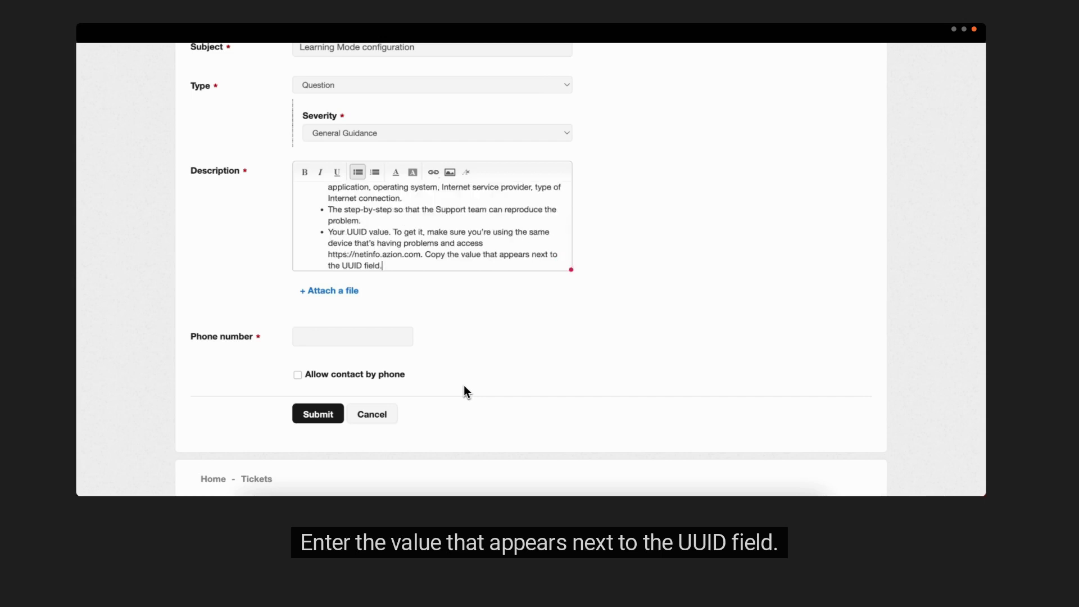
Enter a contact phone number, allow contact by phone, and submit the ticket.
scroll(517, 376, "down", 1)
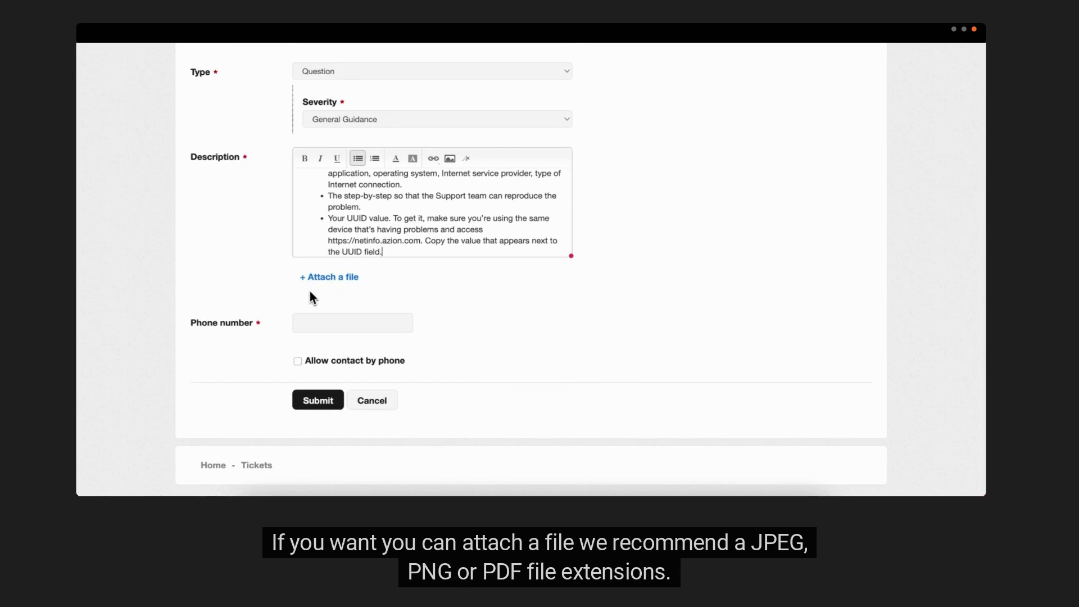
left_click(311, 326)
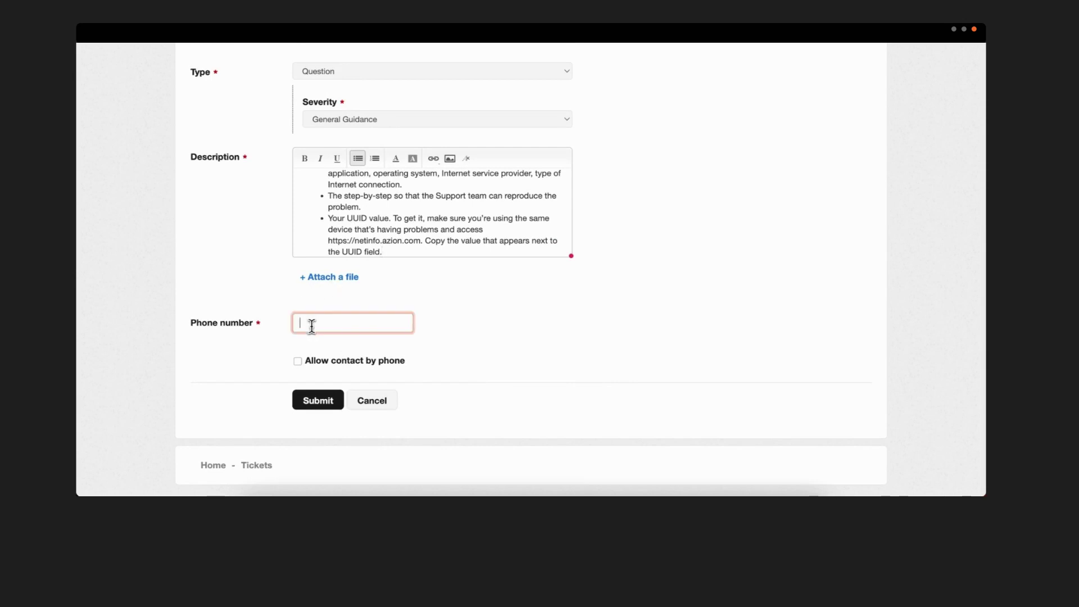
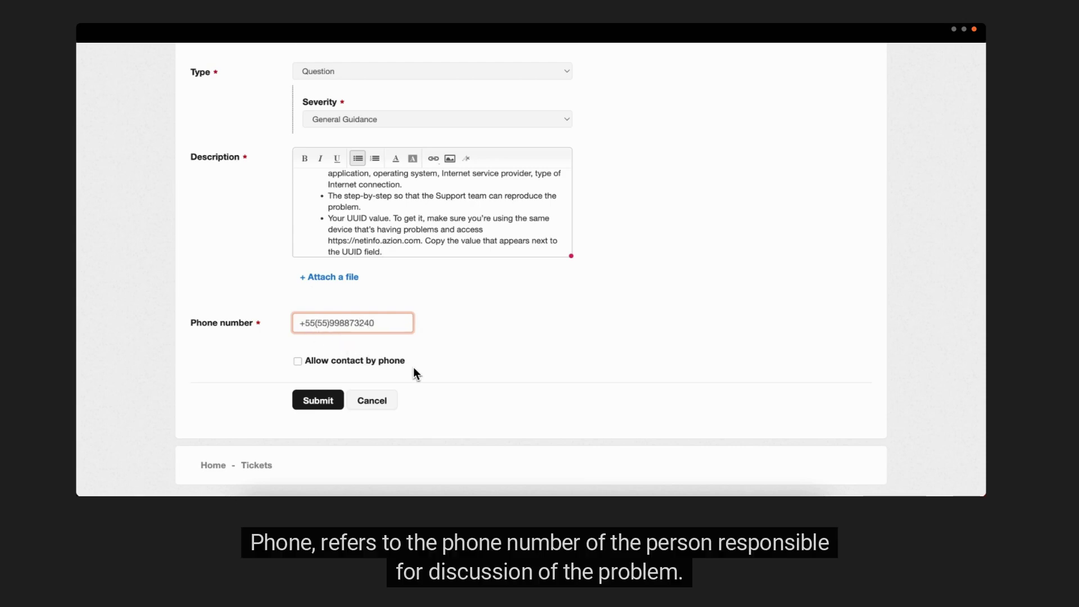
left_click(380, 366)
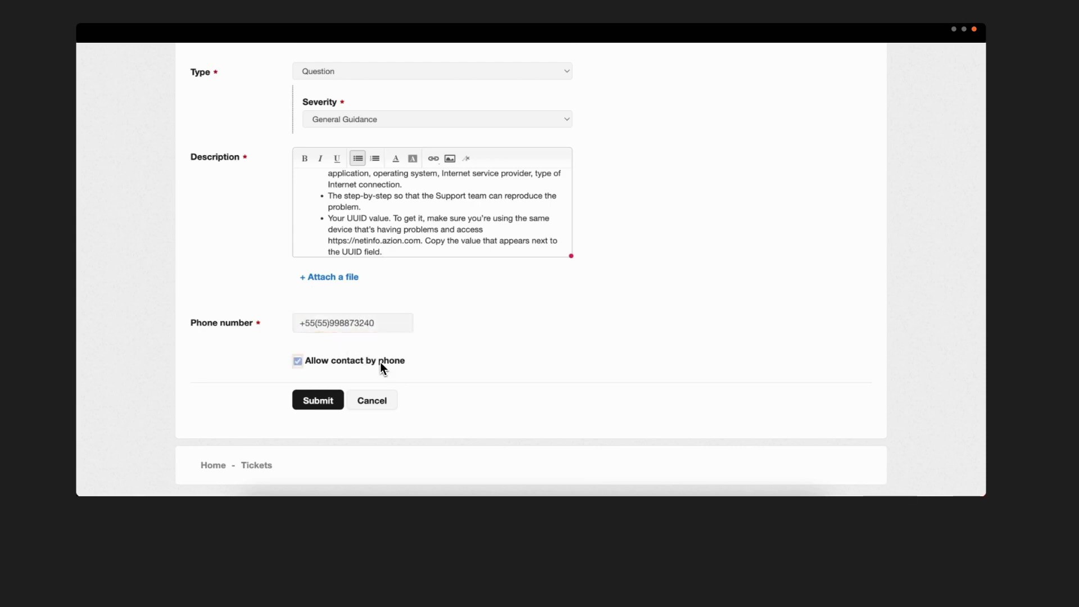
left_click(325, 406)
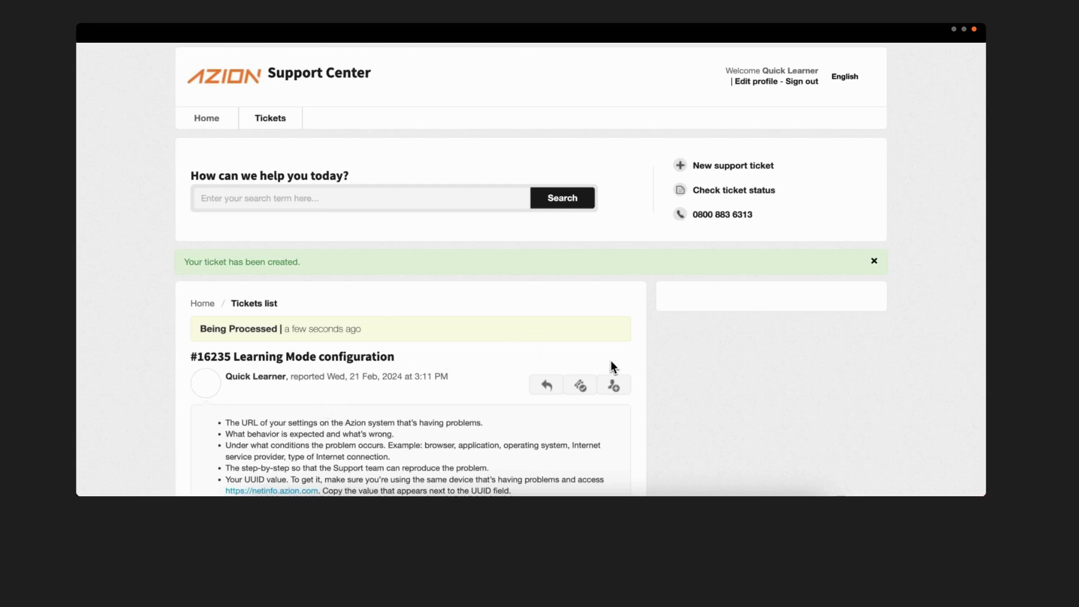
Scroll down the newly created ticket page.
scroll(613, 366, "down", 5)
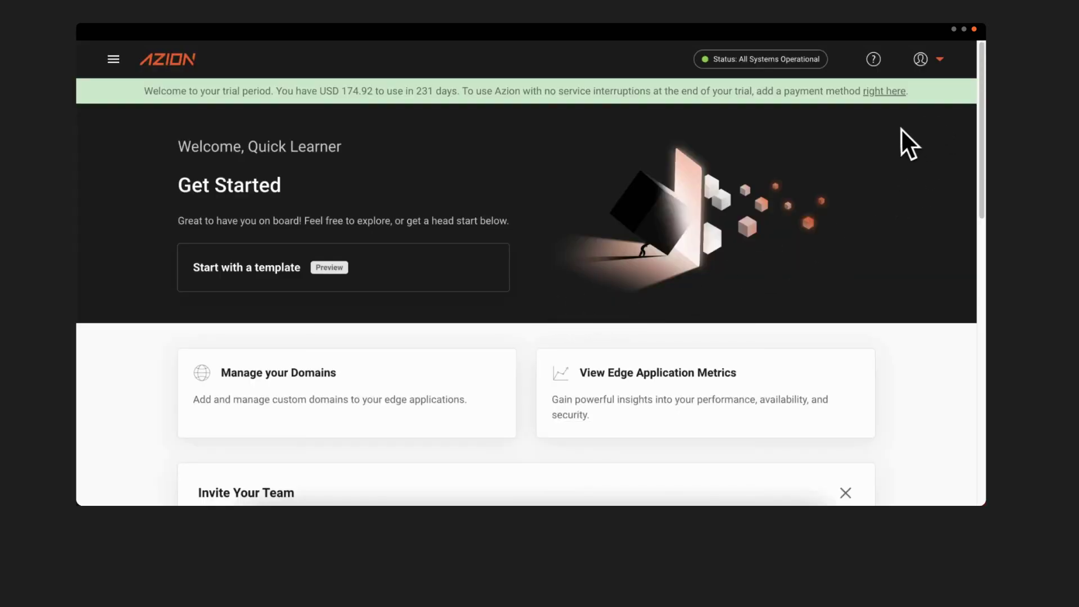
Choose Contact Support from the Real-Time Manager Help panel.
left_click(874, 63)
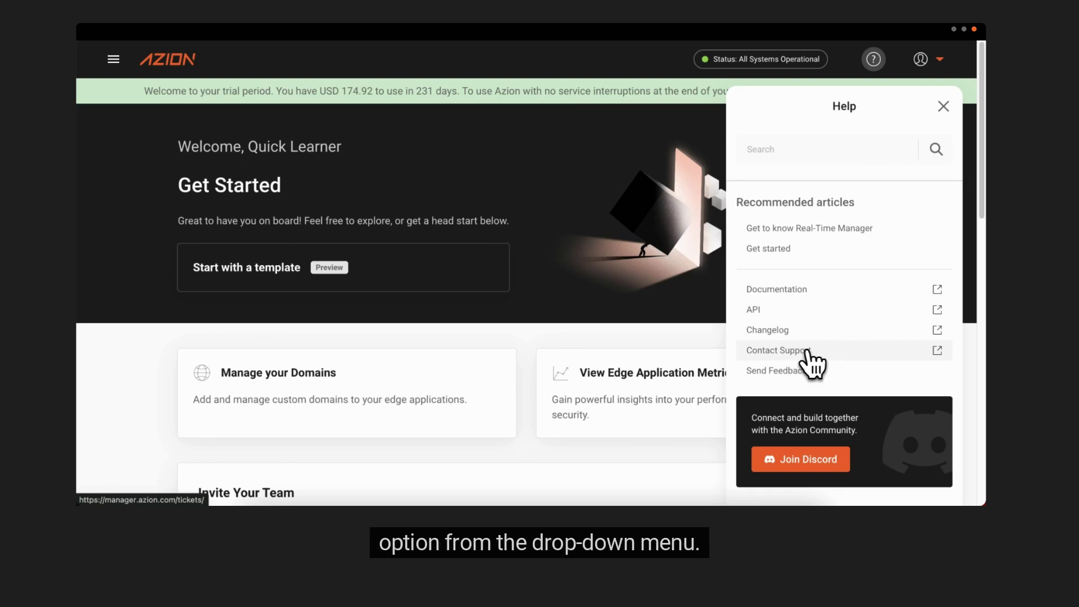
left_click(808, 354)
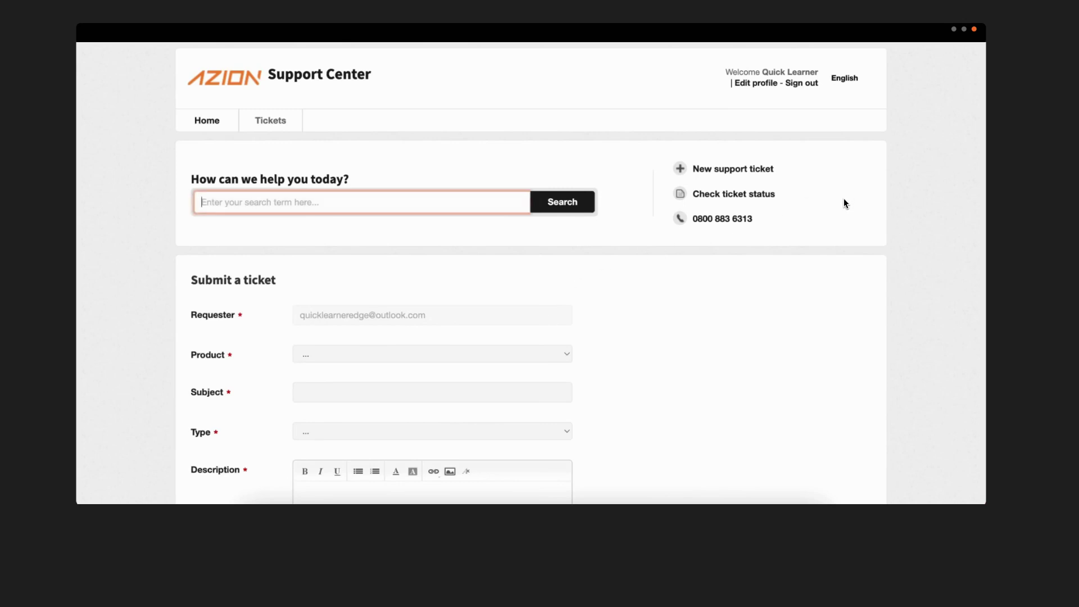
Show ticket status filtered to All Tickets and open the Sorted by choices.
left_click(757, 201)
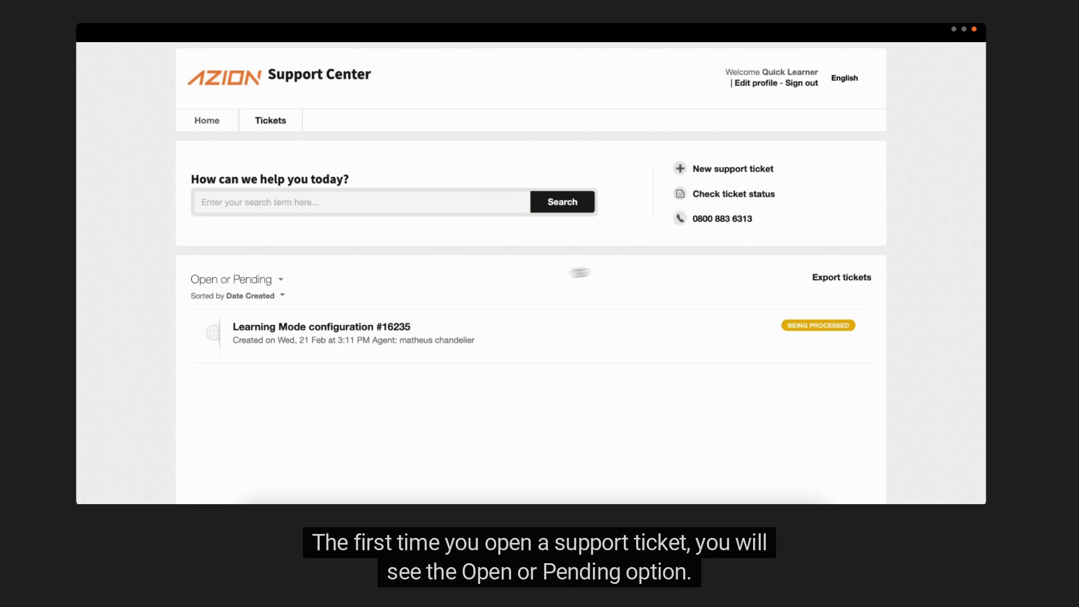
left_click(279, 286)
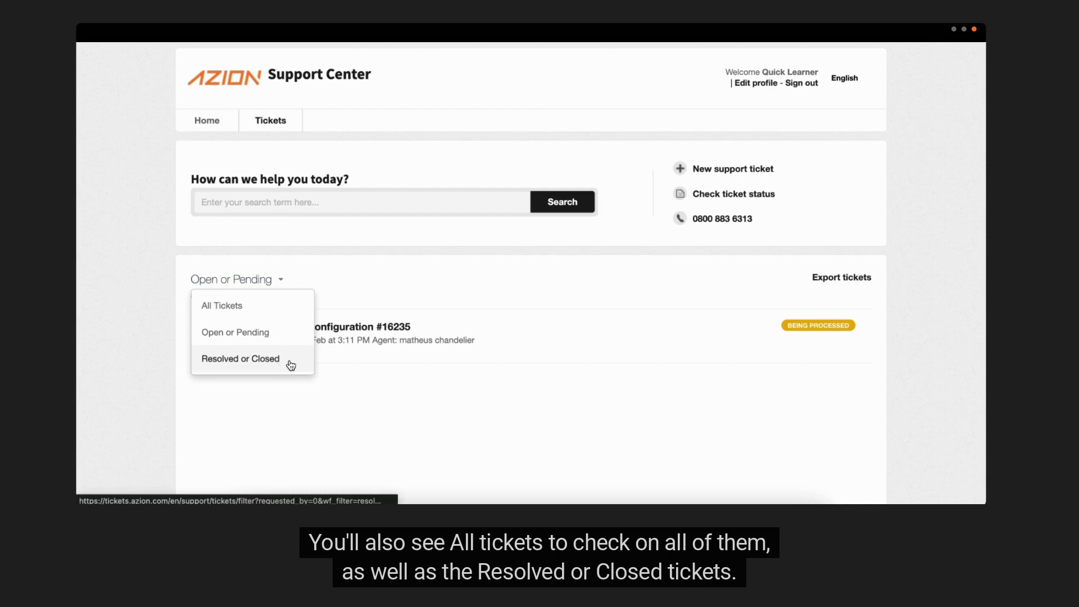
left_click(293, 314)
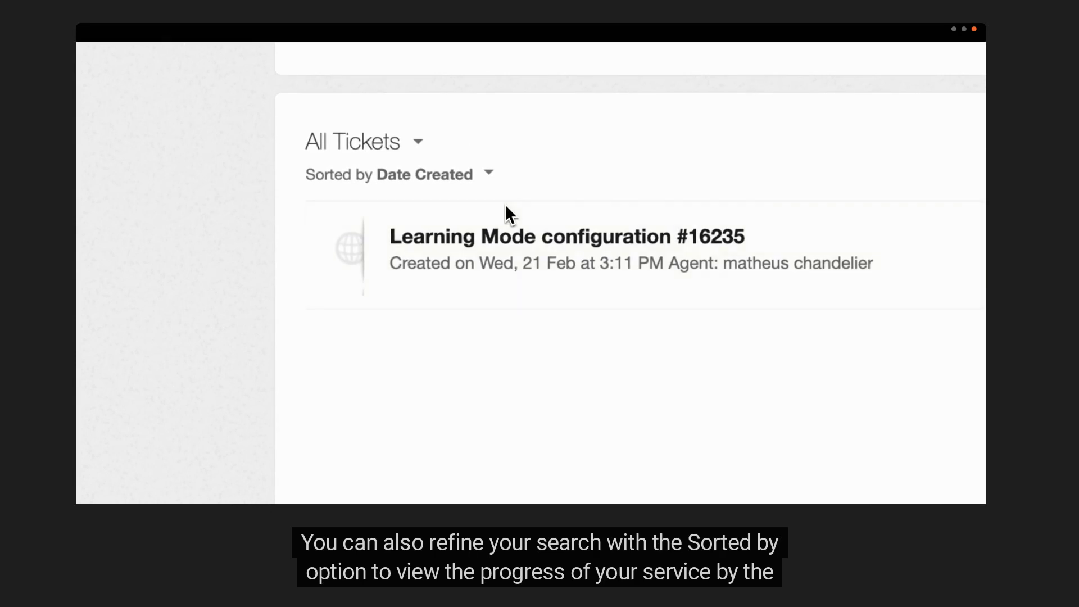
left_click(490, 176)
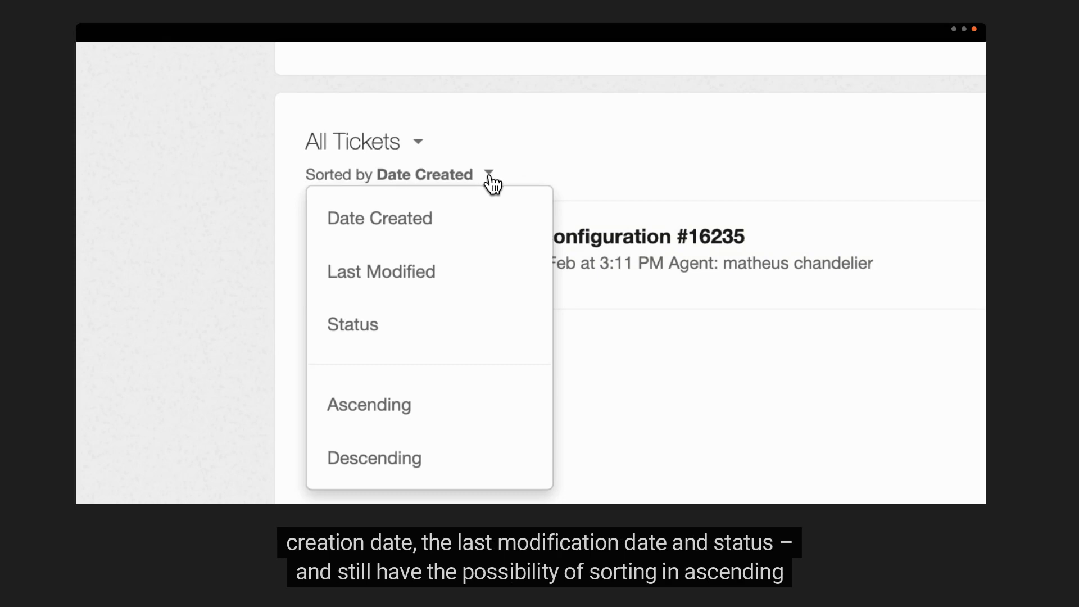